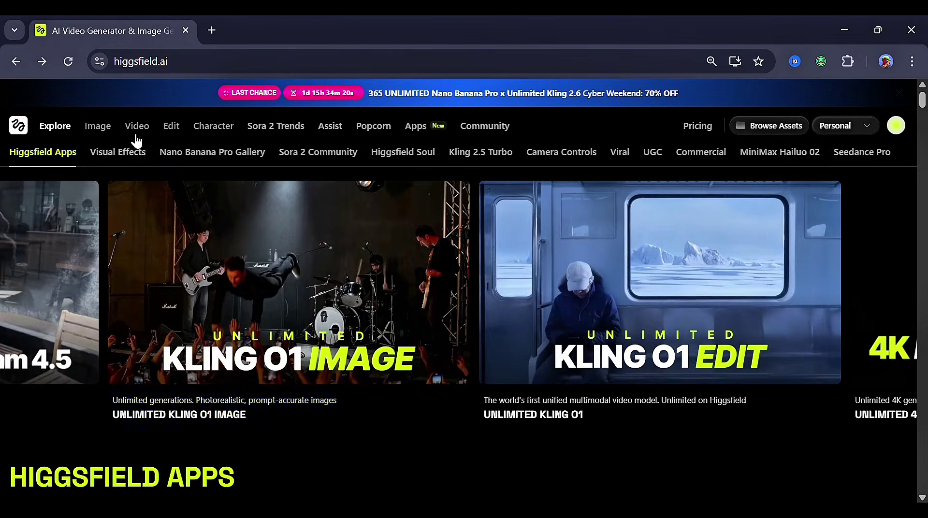
- Open the Kling O1 Edit page from the Video menu to see its upload and prompt settings
mouse_move(138, 128)
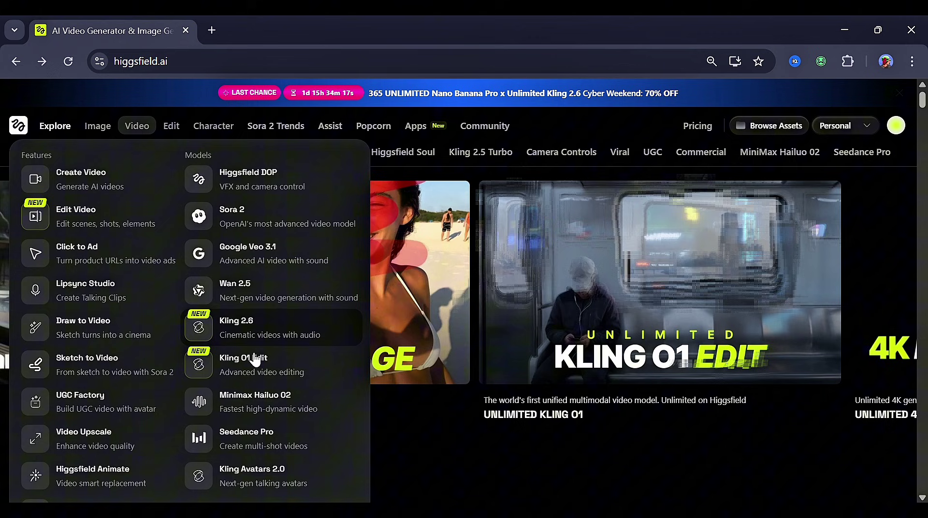
left_click(255, 360)
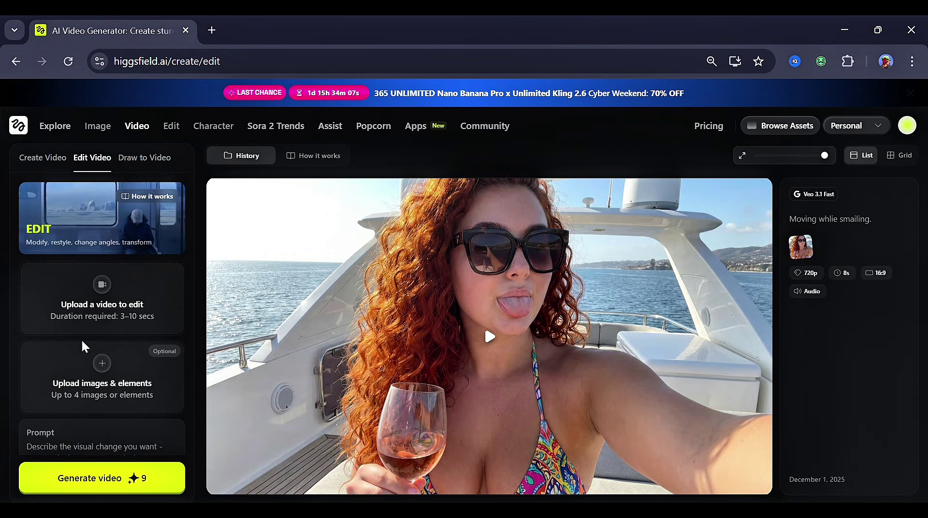
- Scroll the Kling O1 General Create Video panel to review its start and end frame options
scroll(81, 358, "down", 3)
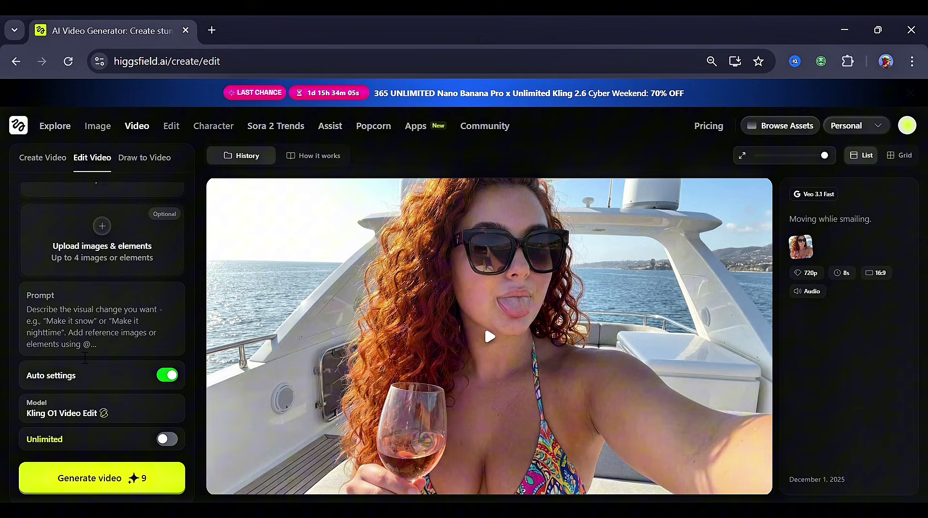
scroll(84, 357, "up", 3)
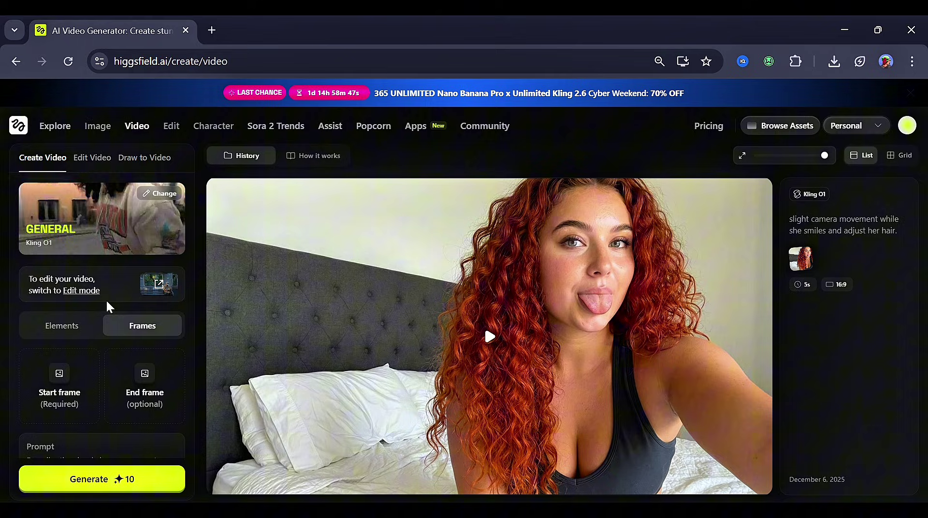
- Choose the doorway image as the Kling O1 start frame
scroll(110, 307, "down", 3)
scroll(114, 309, "up", 3)
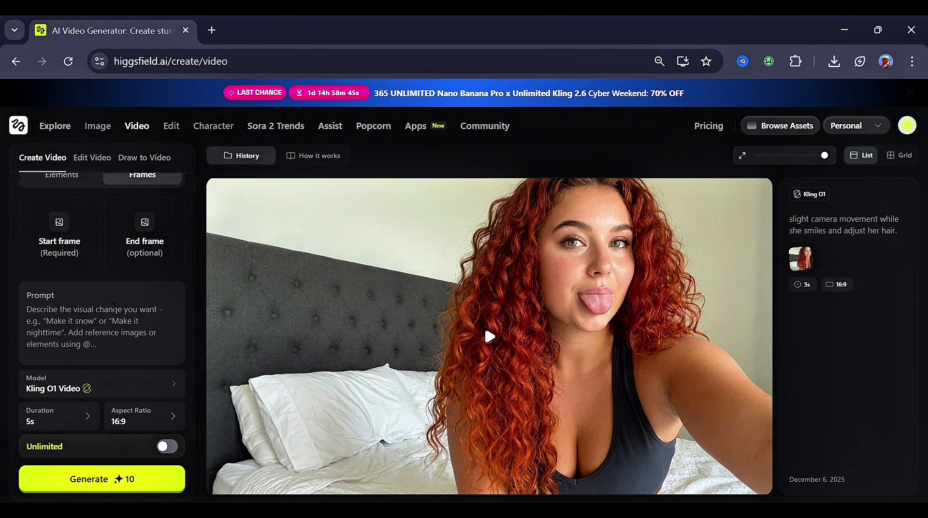
left_click(63, 376)
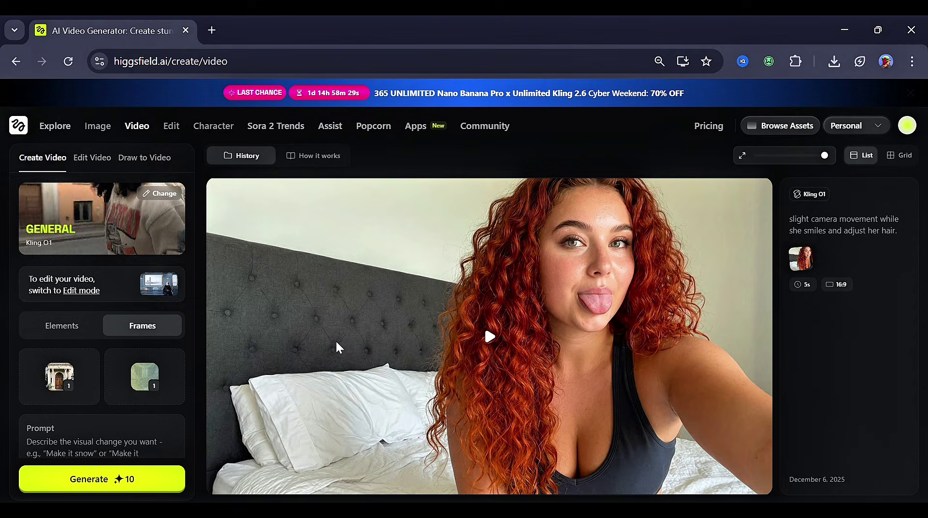
scroll(102, 315, "down", 3)
left_click(118, 305)
type("s")
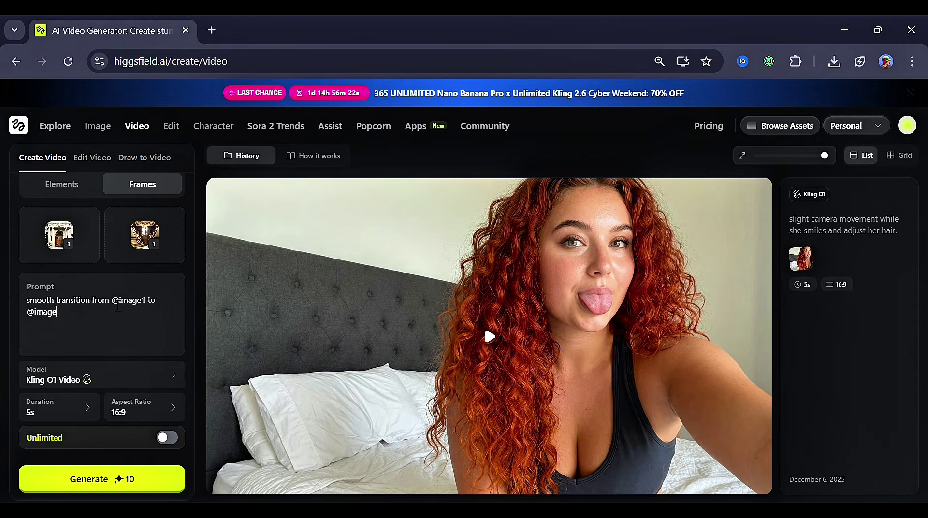
type("veal @image2")
left_click(87, 407)
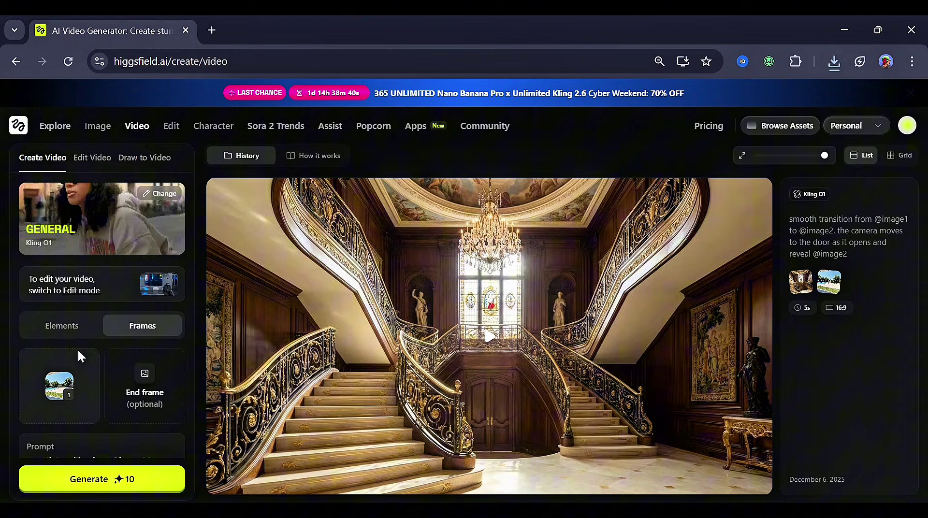
- Scroll the Kling O1 panel while setting up the backyard pool start and end frames
scroll(154, 363, "down", 3)
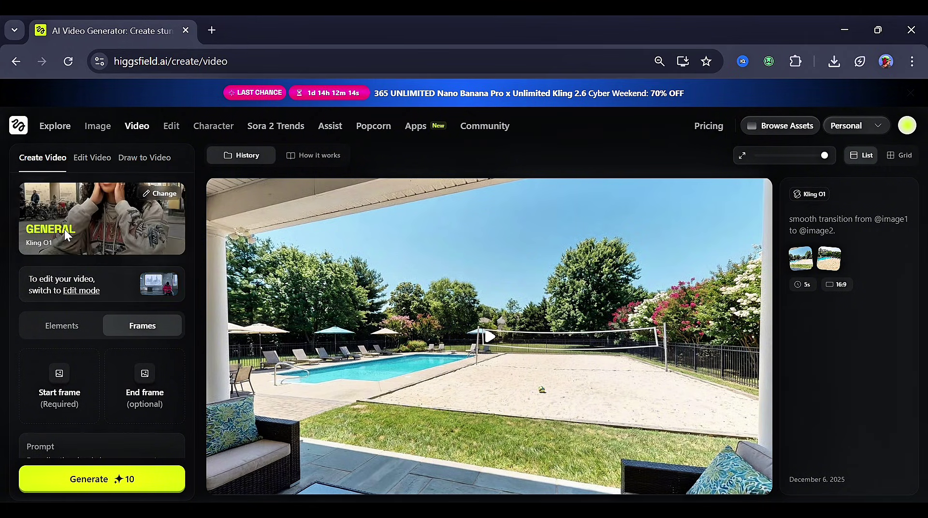
- Switch to Edit Video and write the erupting-volcano edit prompt for the yacht selfie video
left_click(97, 161)
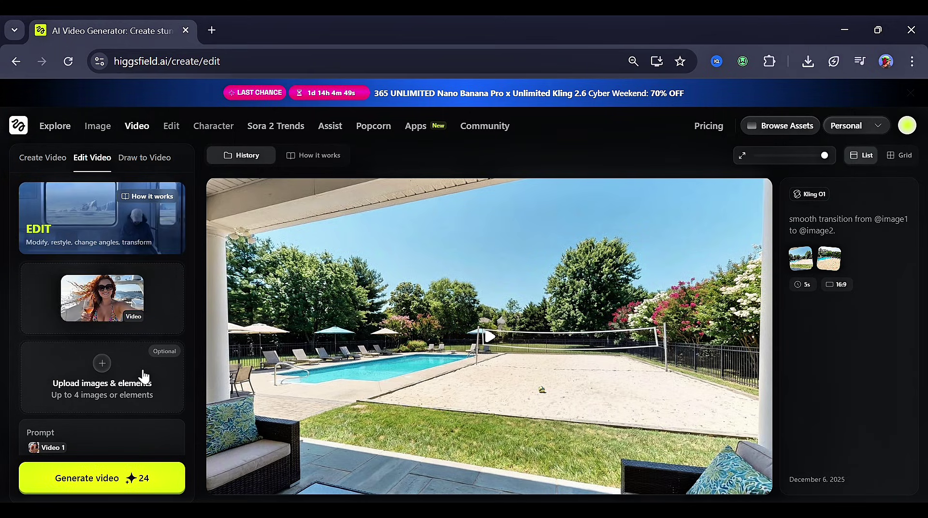
scroll(144, 377, "down", 3)
left_click(88, 342)
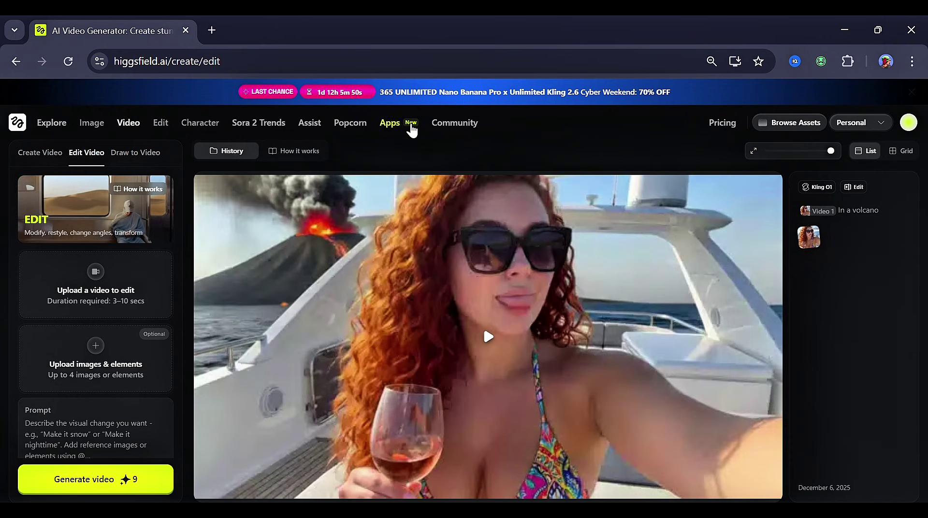
- Scroll the History to review the volcano and anime-style yacht video edits
scroll(419, 320, "down", 18)
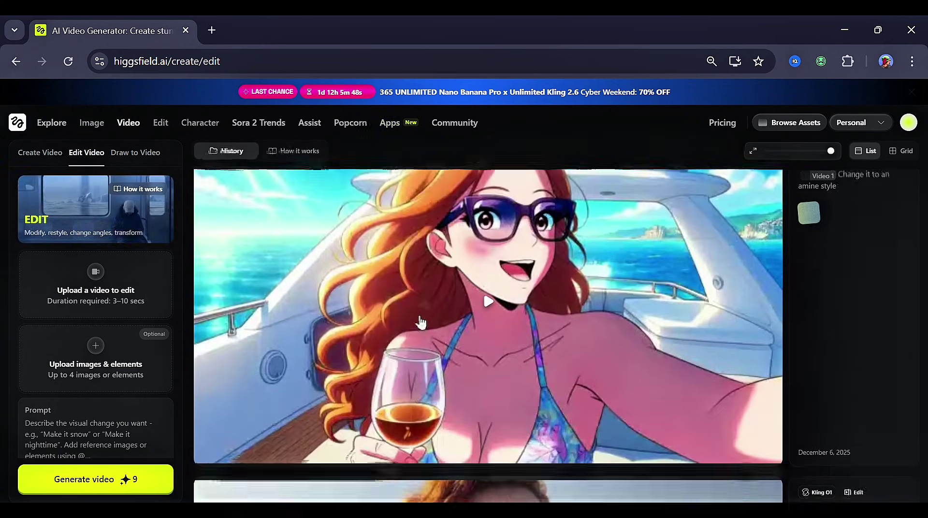
scroll(418, 318, "down", 20)
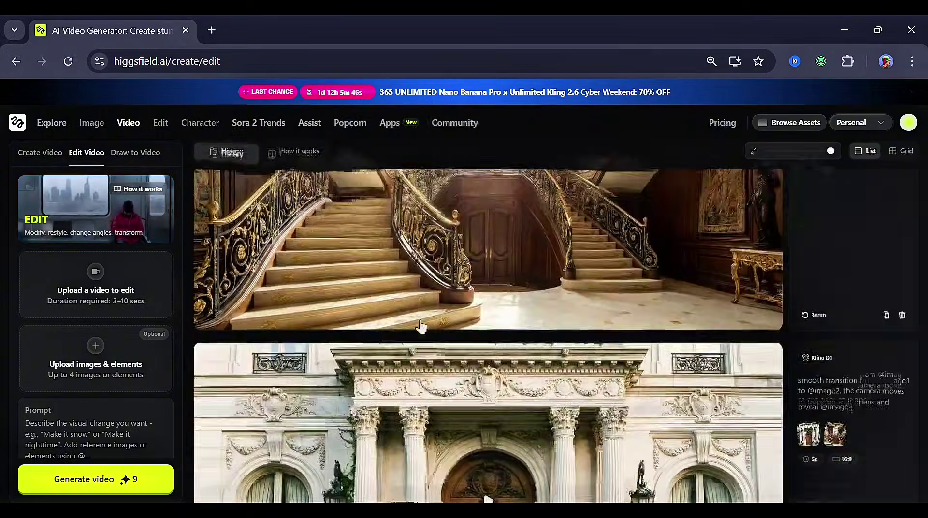
scroll(420, 320, "up", 1)
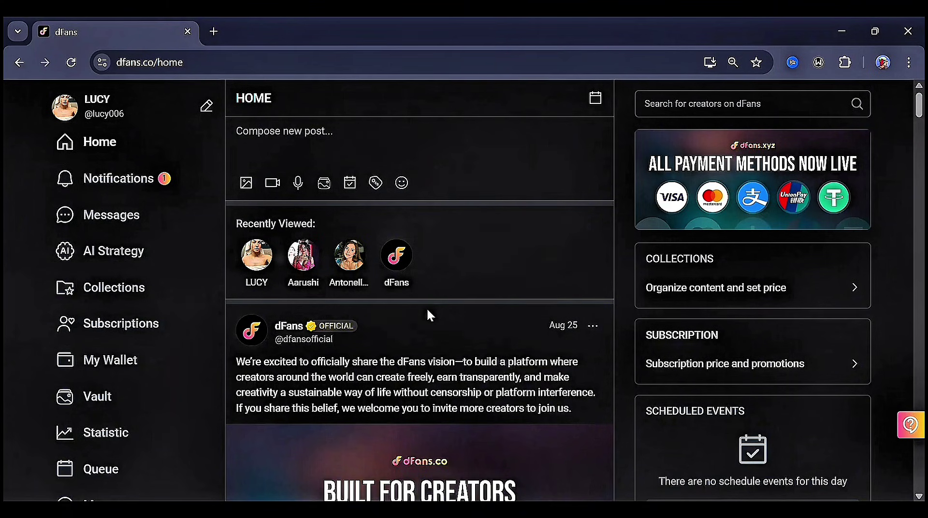
scroll(427, 310, "down", 15)
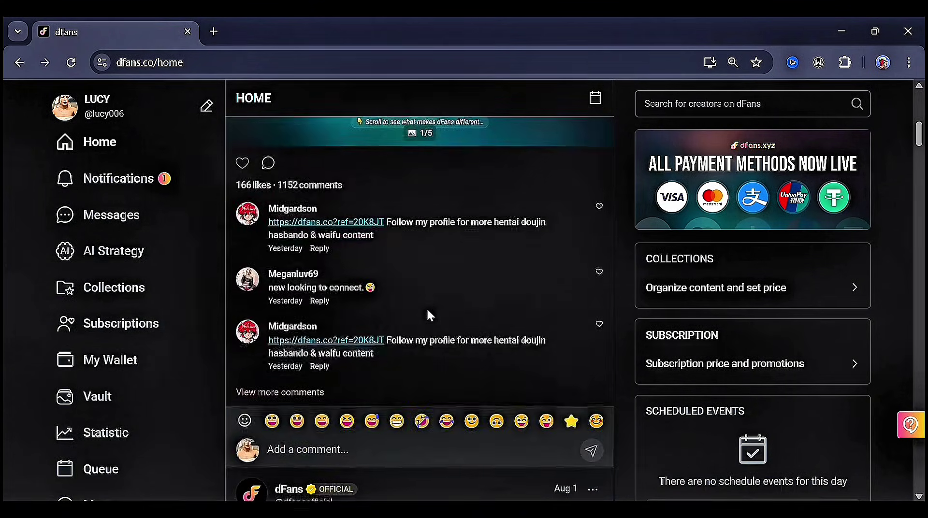
scroll(427, 316, "down", 15)
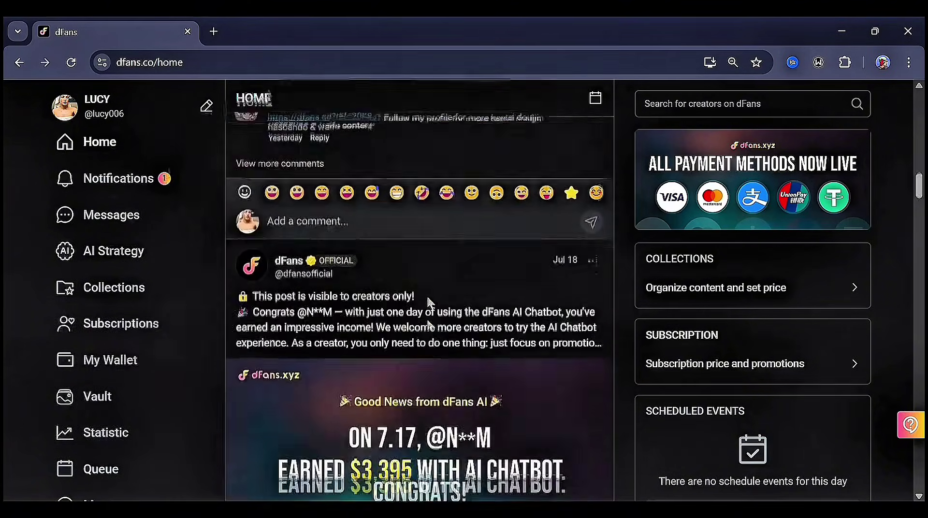
scroll(433, 317, "down", 15)
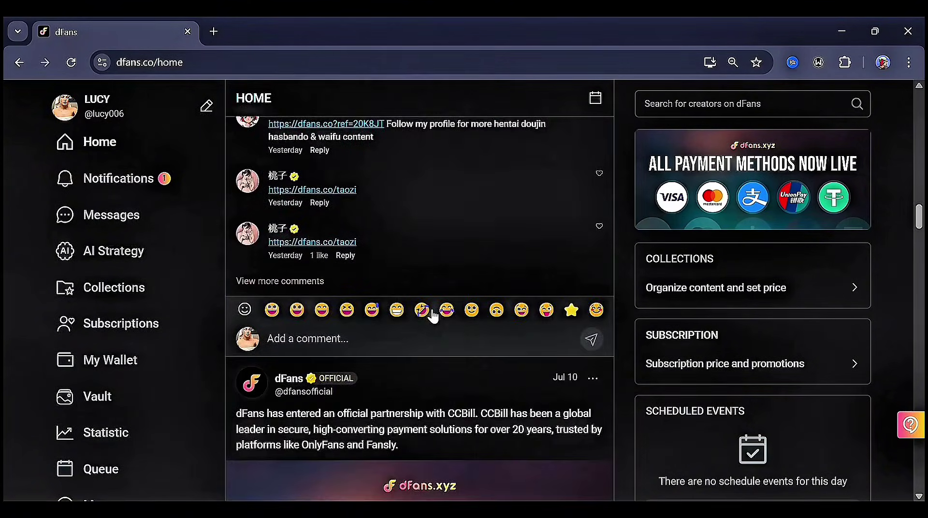
scroll(431, 318, "down", 15)
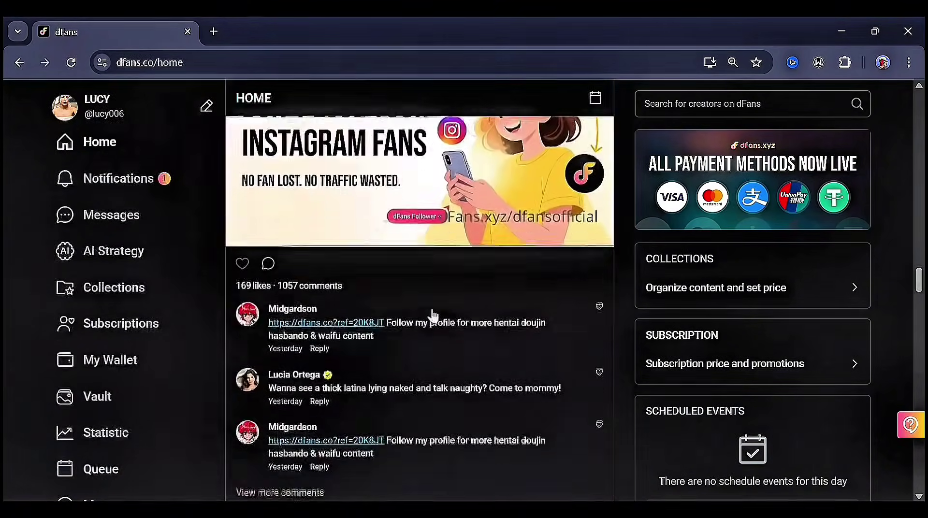
scroll(427, 312, "up", 3)
scroll(427, 312, "down", 12)
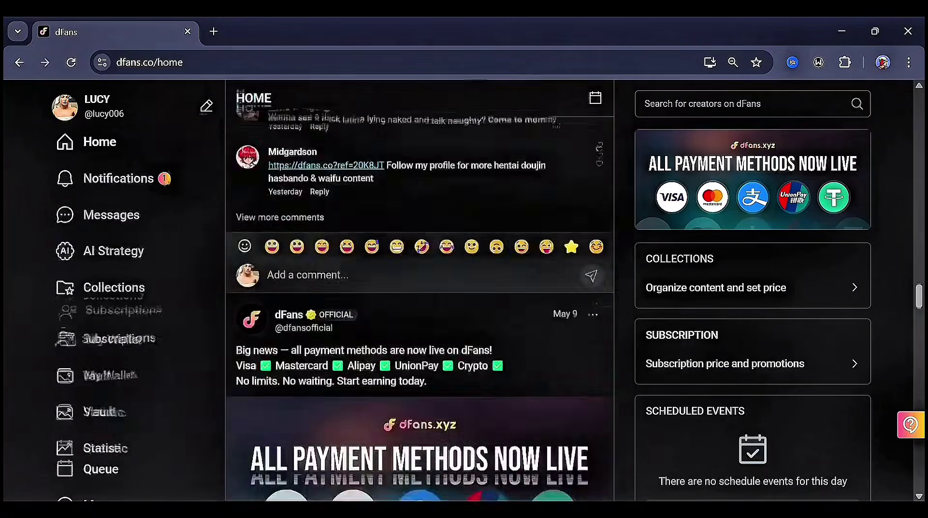
scroll(435, 318, "up", 3)
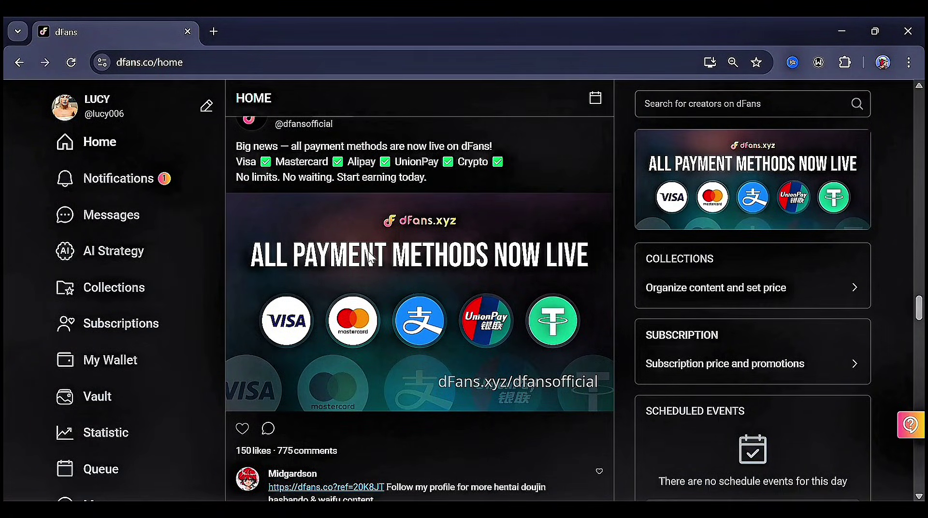
scroll(123, 445, "down", 1)
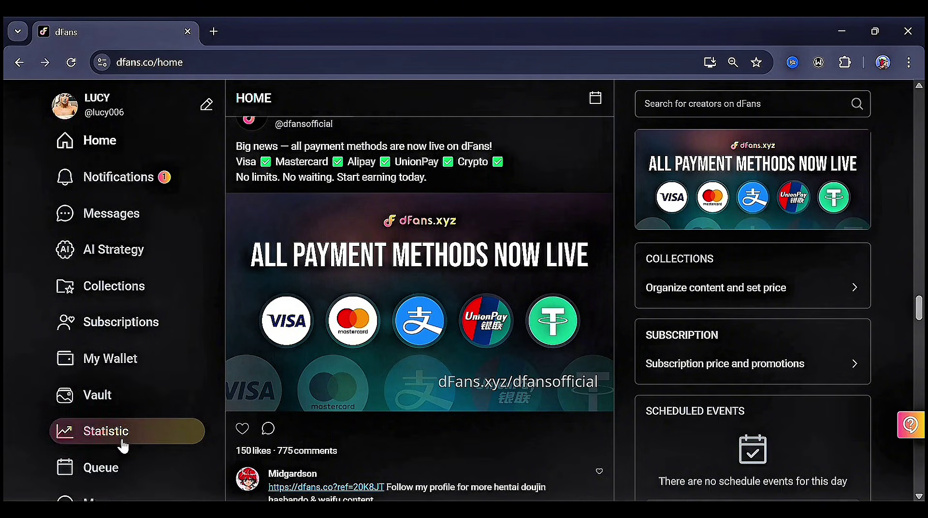
scroll(123, 445, "down", 2)
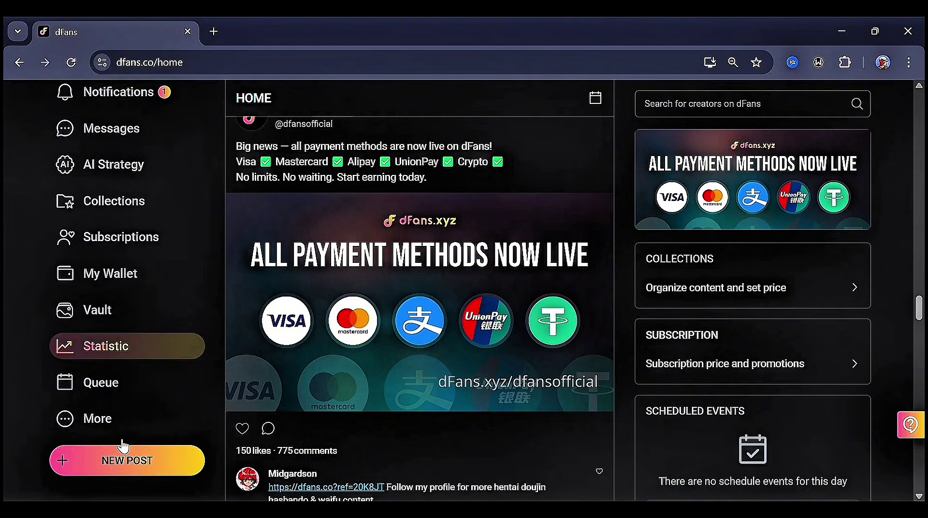
- Check the Queue and My Wallet, then view Statistic with the $12 payout balance
left_click(111, 379)
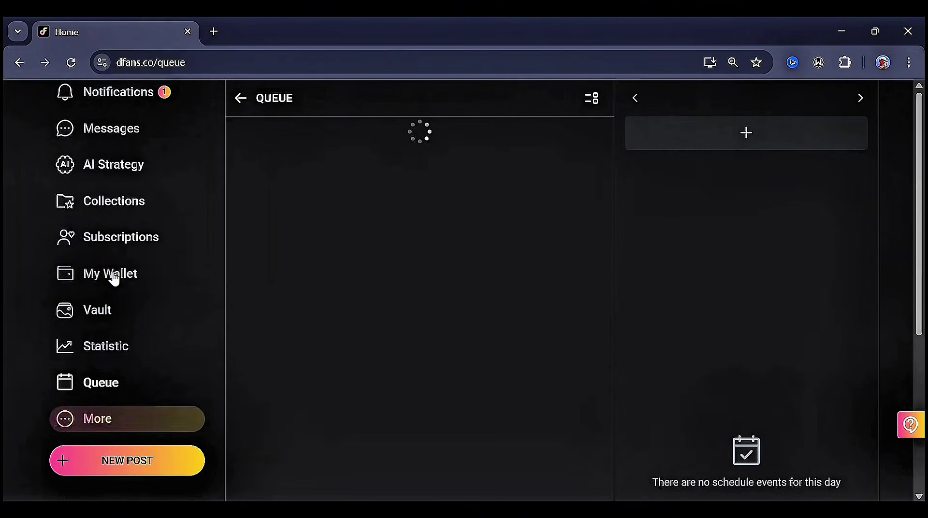
left_click(120, 280)
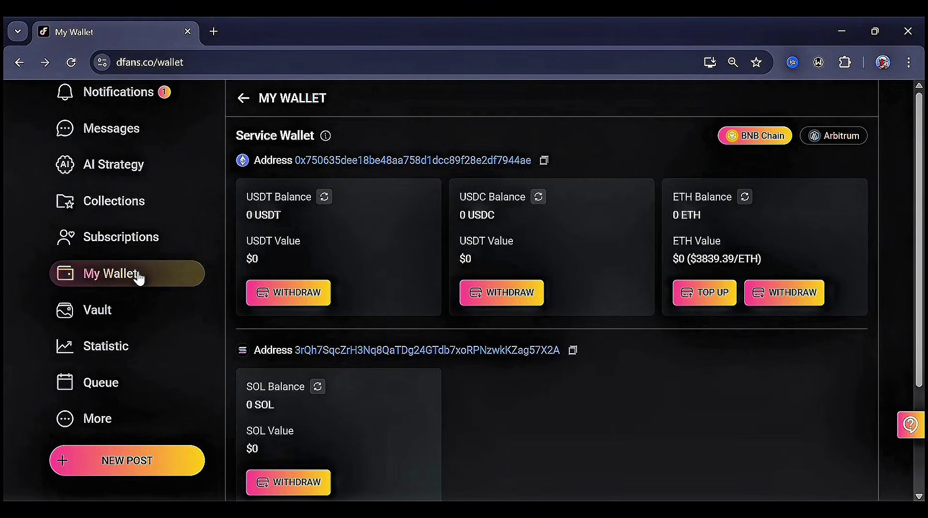
left_click(120, 349)
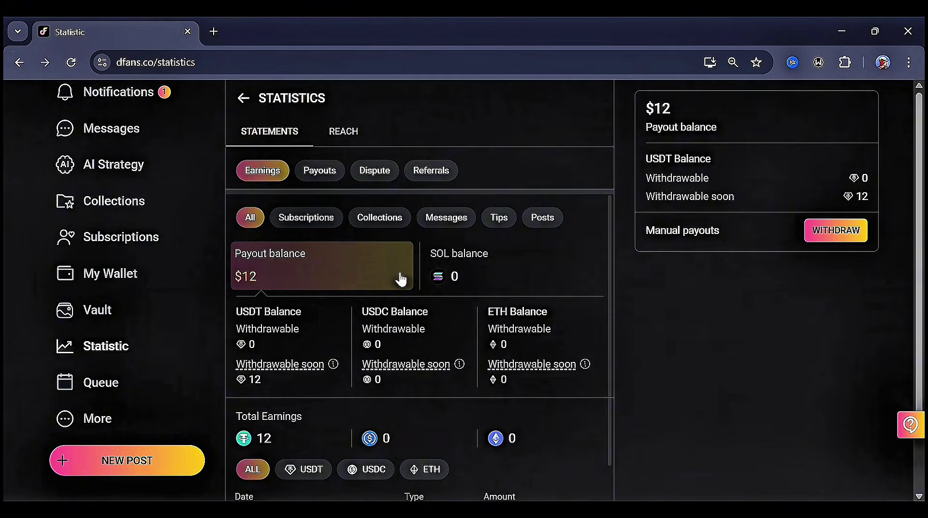
scroll(401, 279, "down", 3)
scroll(394, 275, "up", 3)
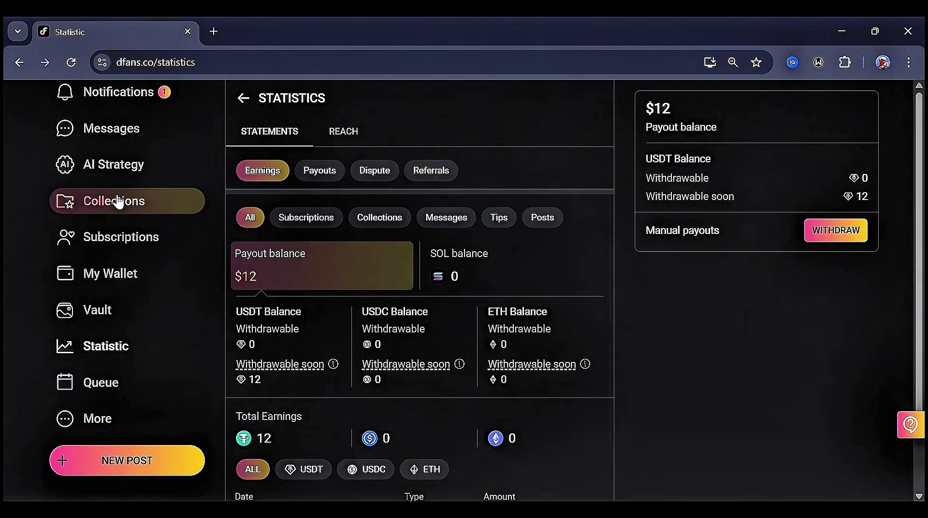
- Browse the AI Strategy Chat Assistant persona form, then open AI Analytics for 2025-09-28 – 2025-10-11
left_click(118, 169)
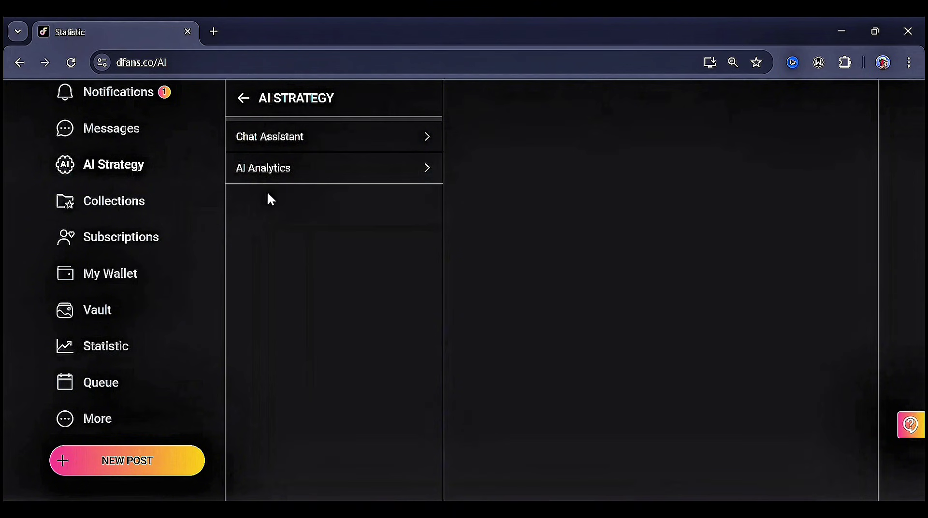
left_click(303, 140)
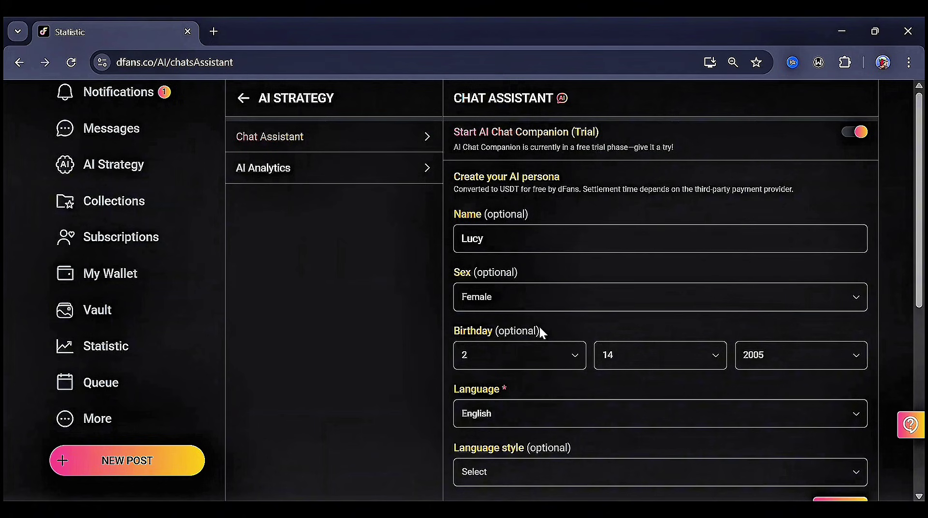
scroll(541, 333, "down", 5)
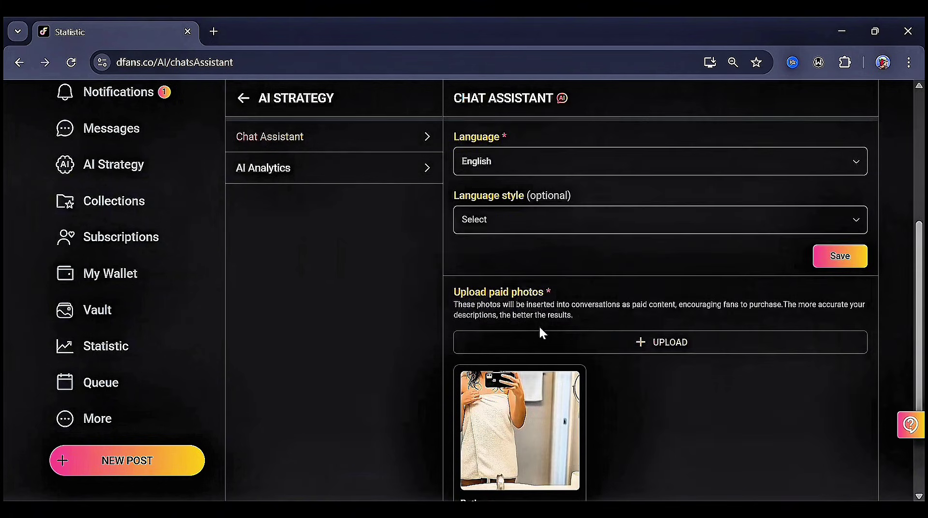
scroll(541, 333, "down", 2)
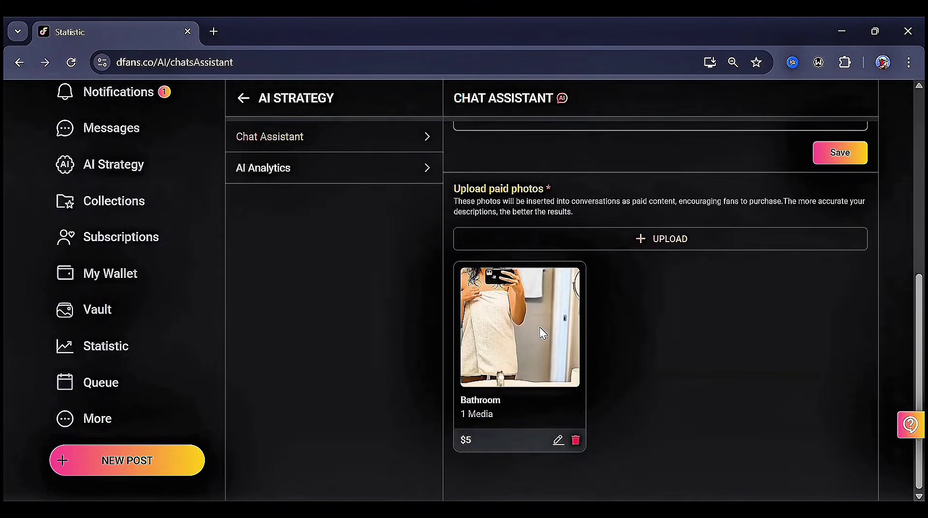
scroll(541, 332, "up", 7)
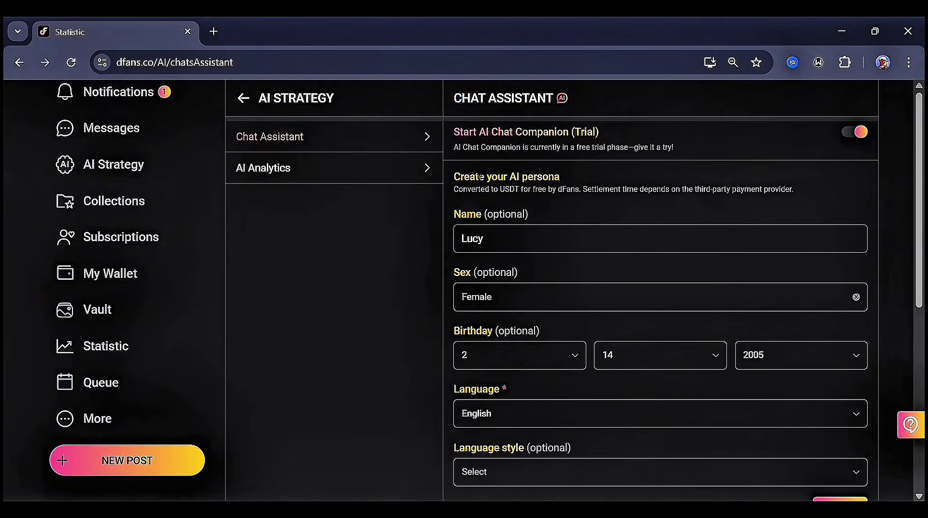
left_click(375, 169)
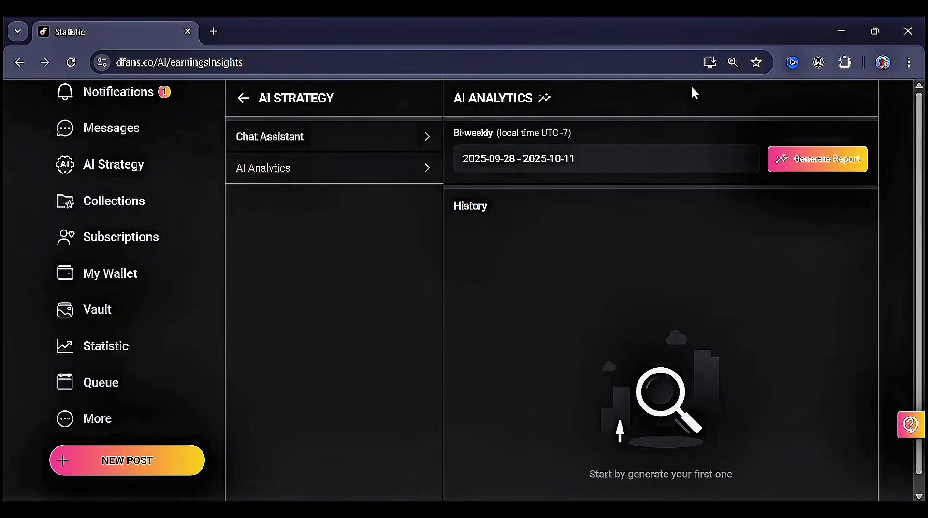
- Generate the bi-weekly AI report, visit My Page, then open Higgsfield's pricing plans
left_click(805, 159)
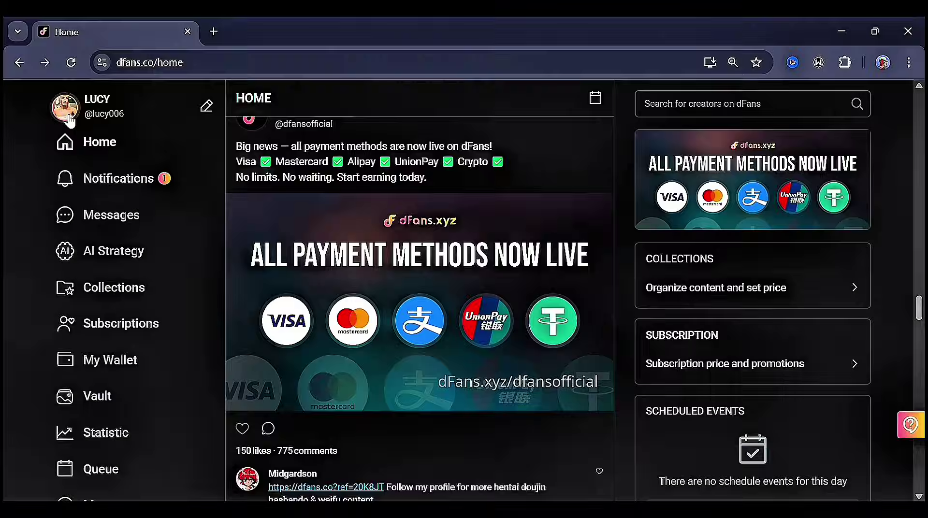
left_click(71, 121)
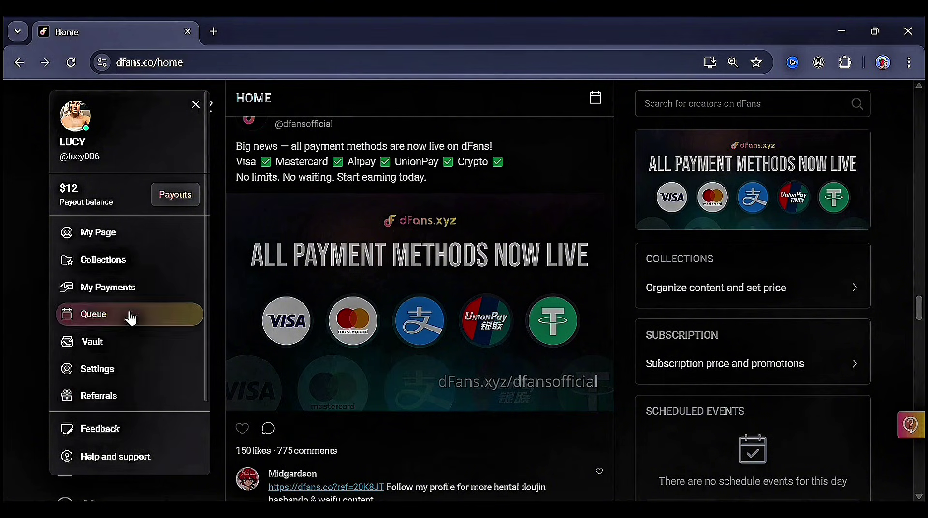
left_click(120, 237)
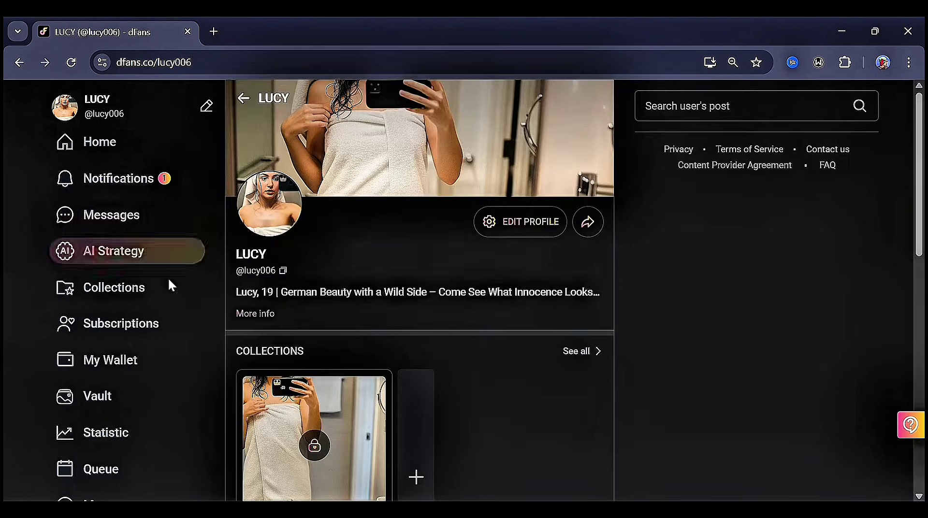
scroll(349, 325, "down", 5)
left_click(720, 124)
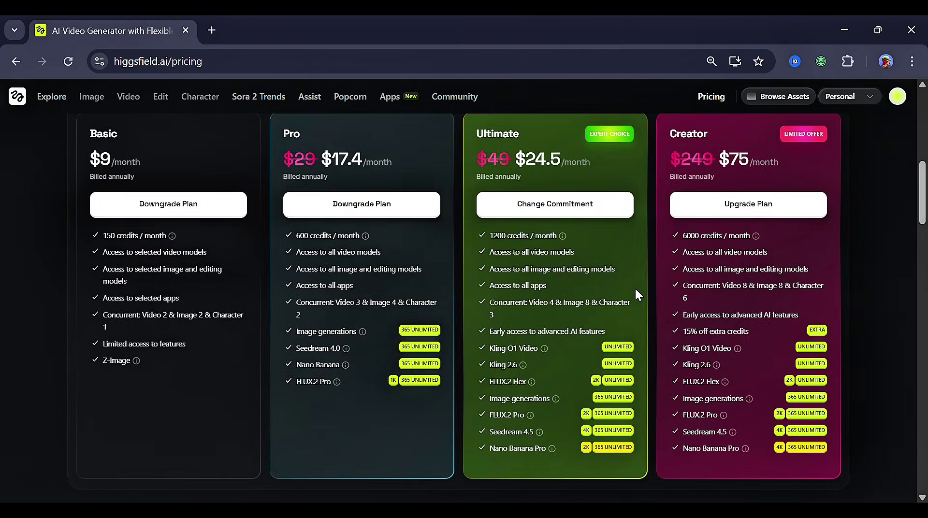
scroll(635, 289, "down", 10)
scroll(634, 289, "up", 7)
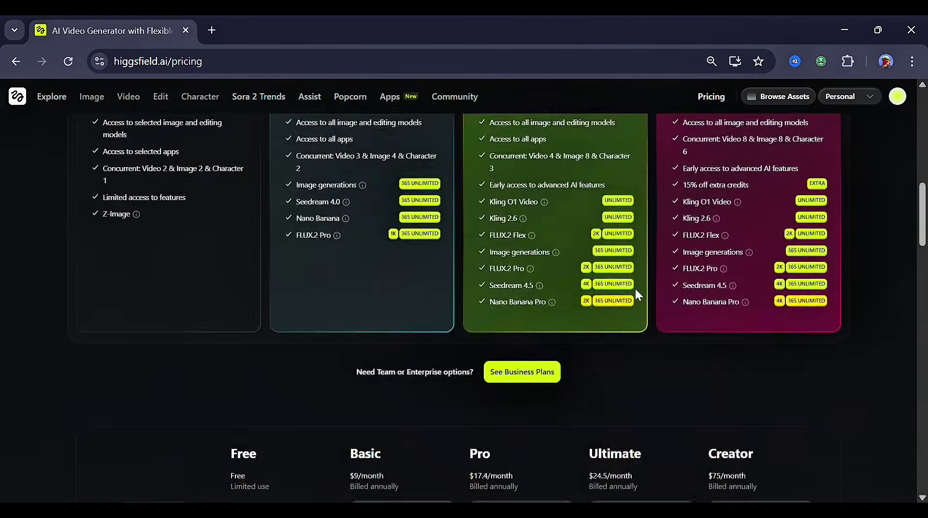
scroll(635, 289, "up", 7)
scroll(635, 289, "down", 3)
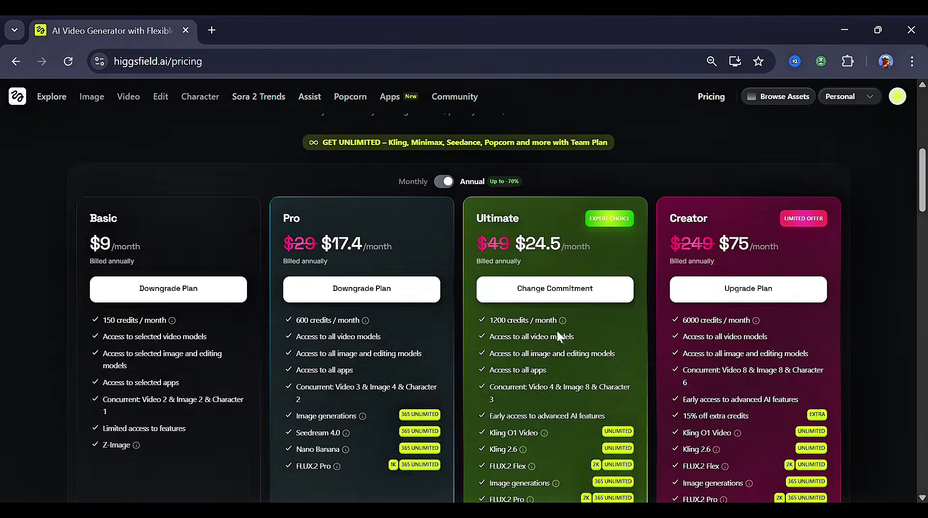